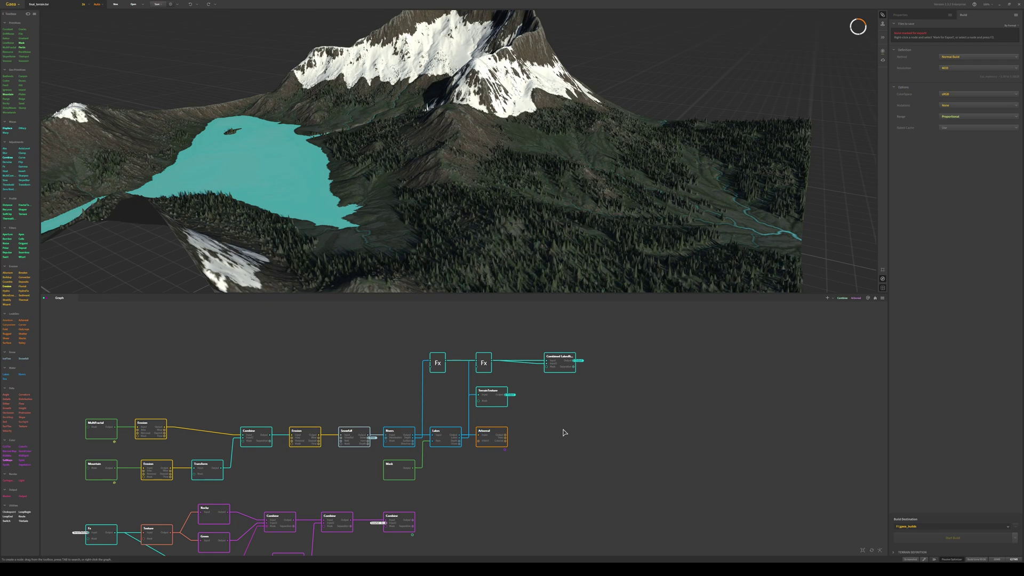
# - Mark the Arboreal node in the Gaea graph for export
pyautogui.click(493, 442)
pyautogui.scroll(2, 494, 444)
pyautogui.scroll(1, 488, 434)
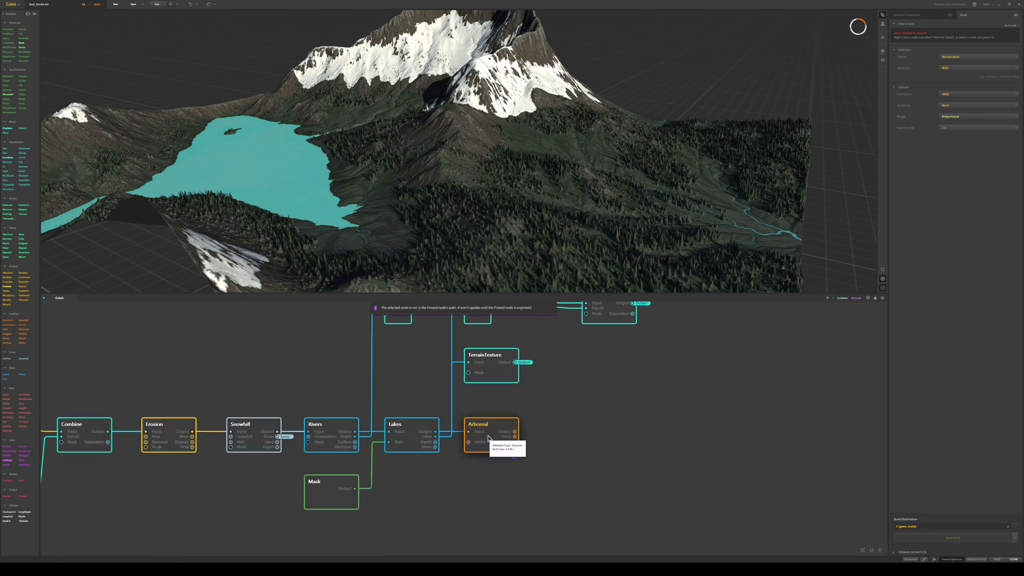
pyautogui.rightClick(488, 433)
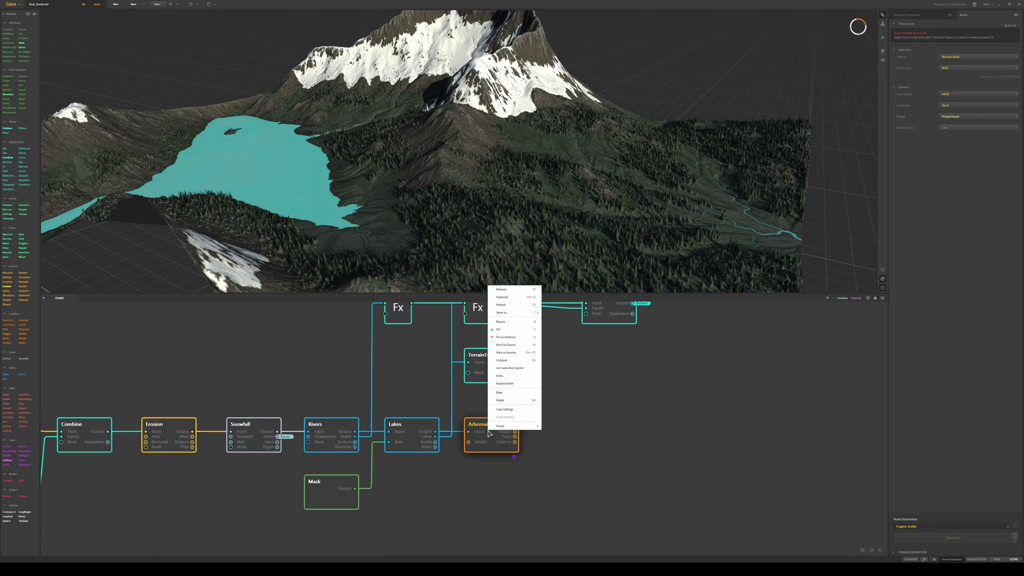
pyautogui.click(508, 347)
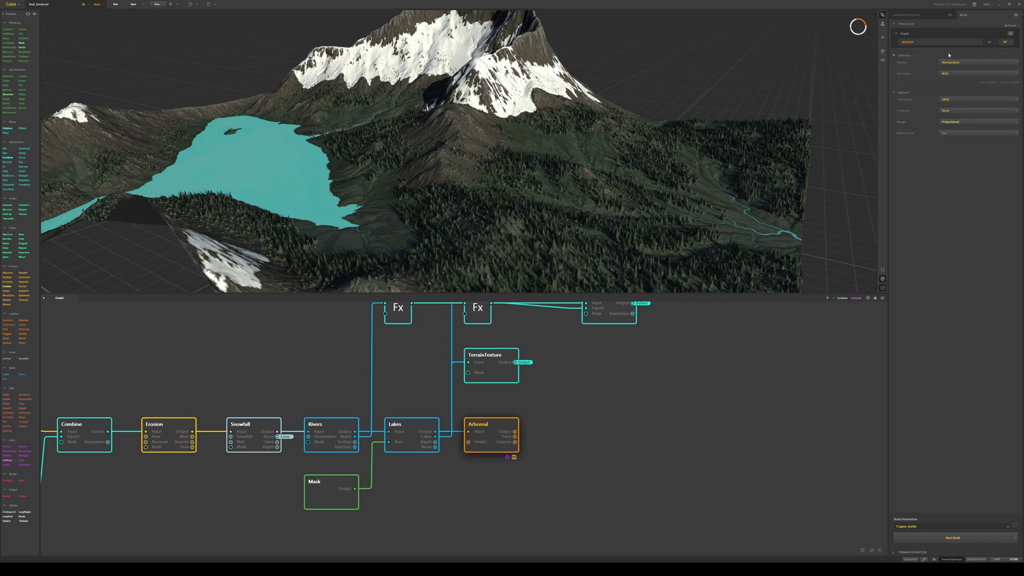
# - Uncheck Output in the build's files-to-save list and set the build resolution to 4033
pyautogui.click(989, 42)
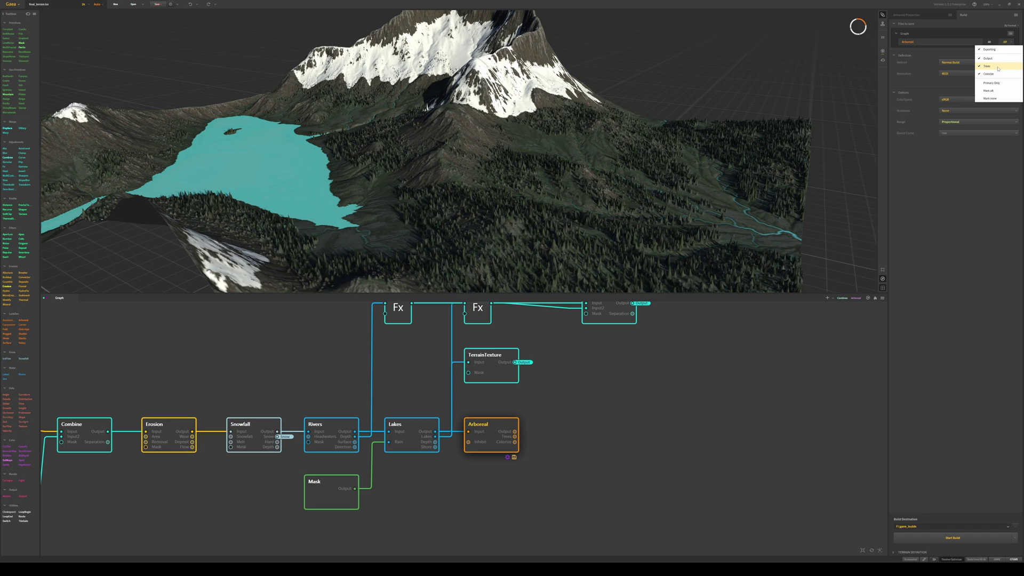
pyautogui.click(995, 59)
pyautogui.click(991, 42)
pyautogui.click(991, 43)
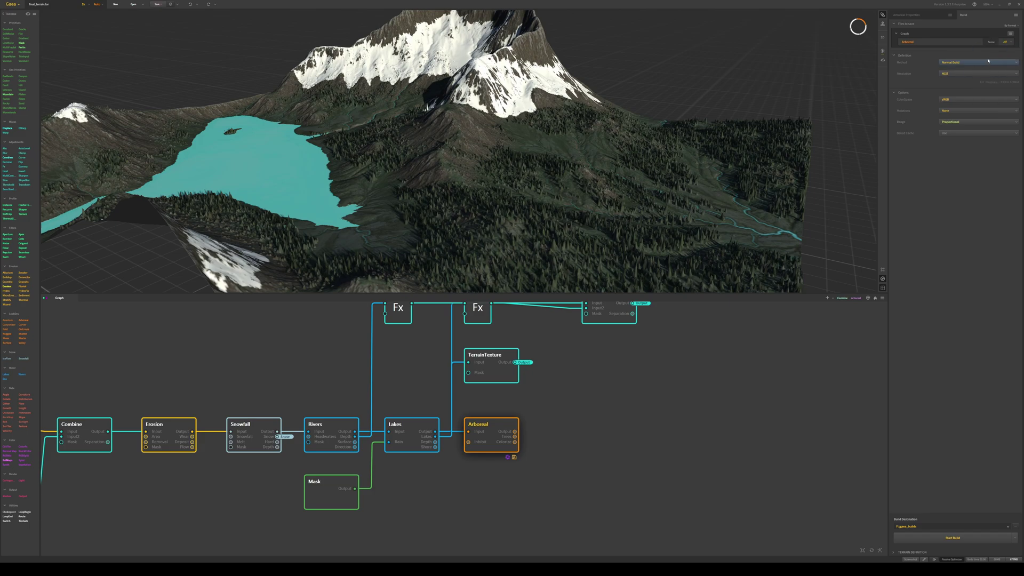
pyautogui.click(991, 43)
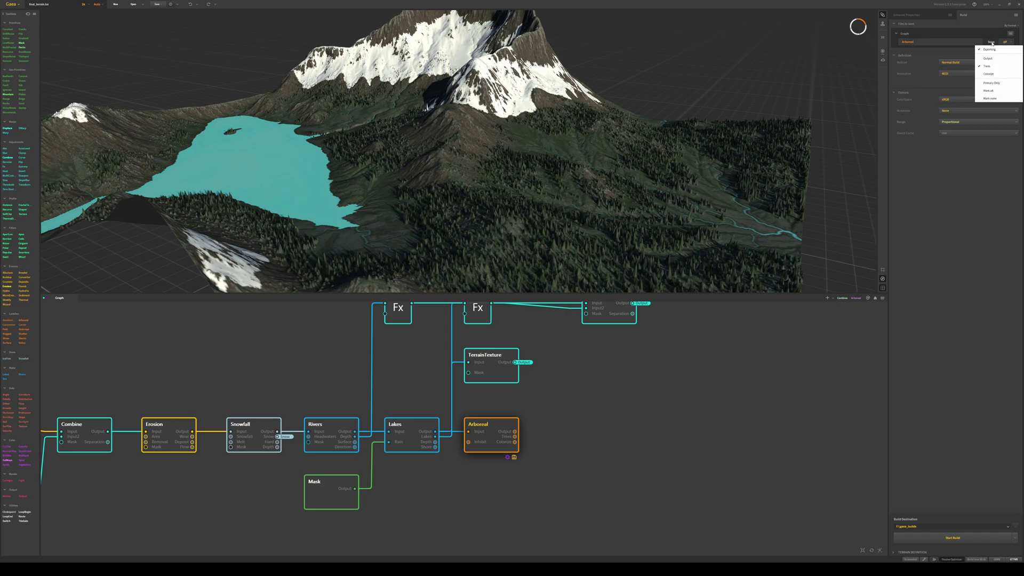
pyautogui.click(1001, 69)
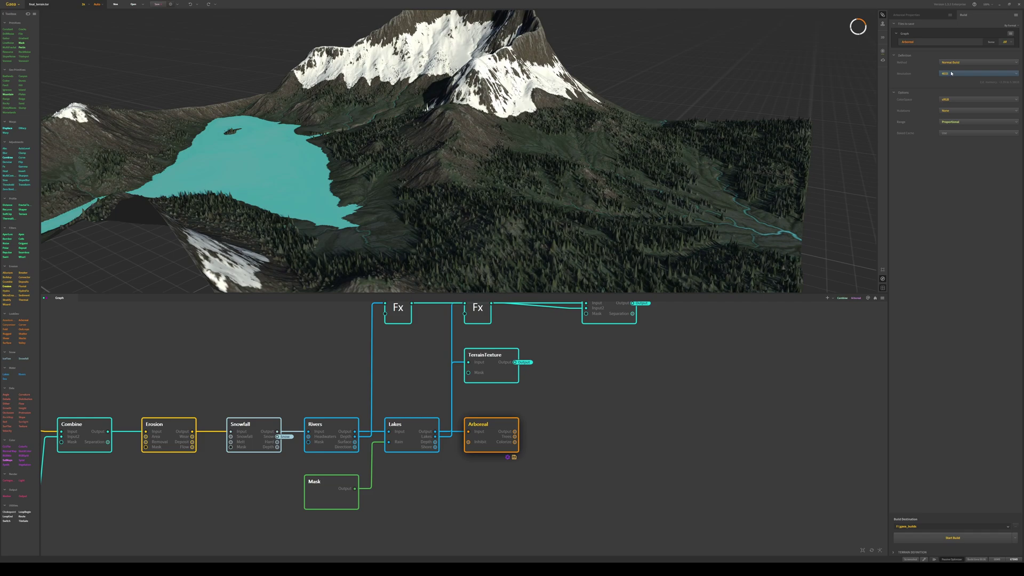
pyautogui.click(966, 75)
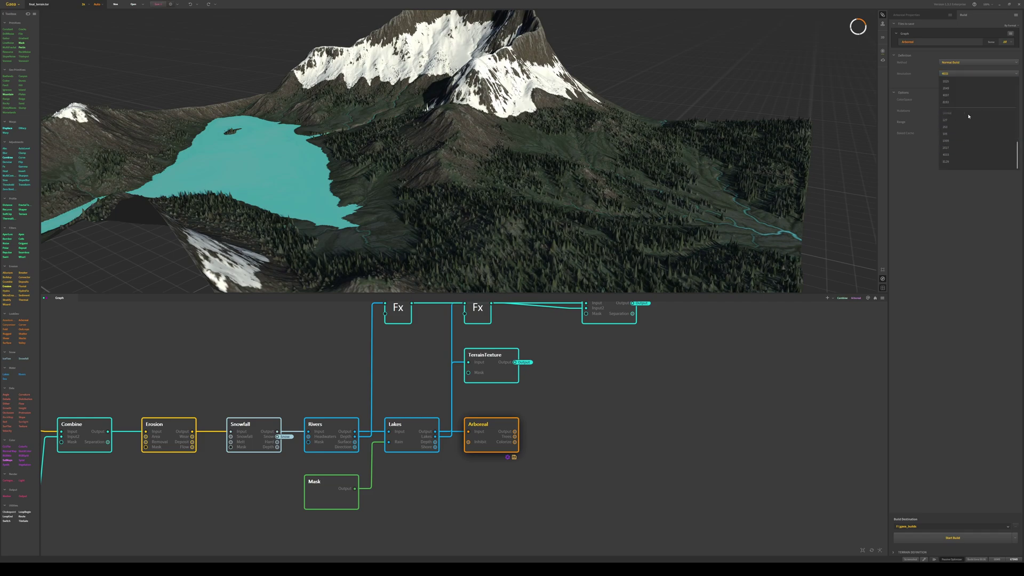
pyautogui.click(977, 155)
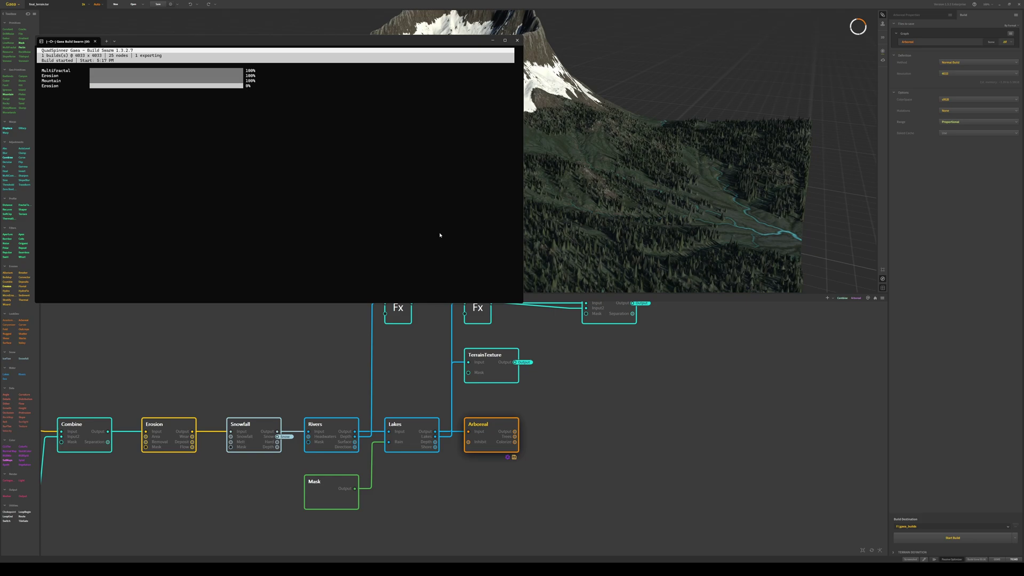
# - Keep TIF as the build's output file format
pyautogui.click(1005, 43)
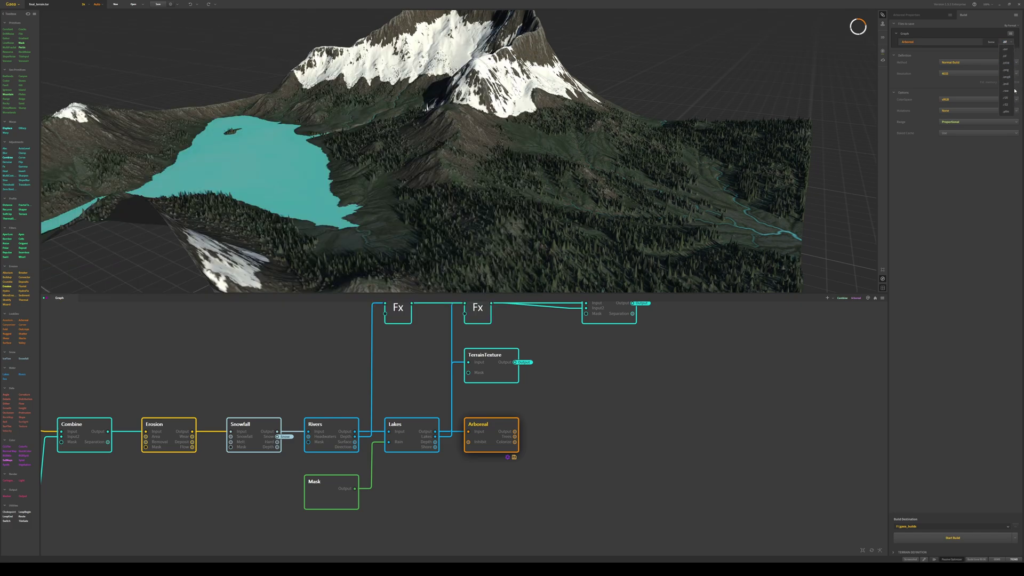
pyautogui.click(1001, 55)
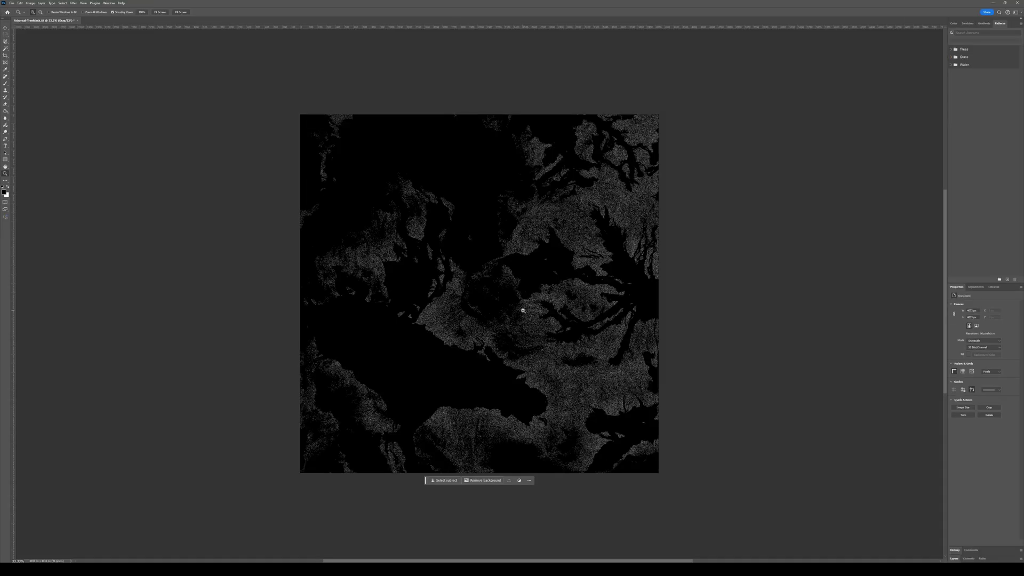
# - Zoom the tree mask in Photoshop between 100% and 200% to inspect it
pyautogui.click(483, 328)
pyautogui.click(550, 325)
pyautogui.click(500, 324)
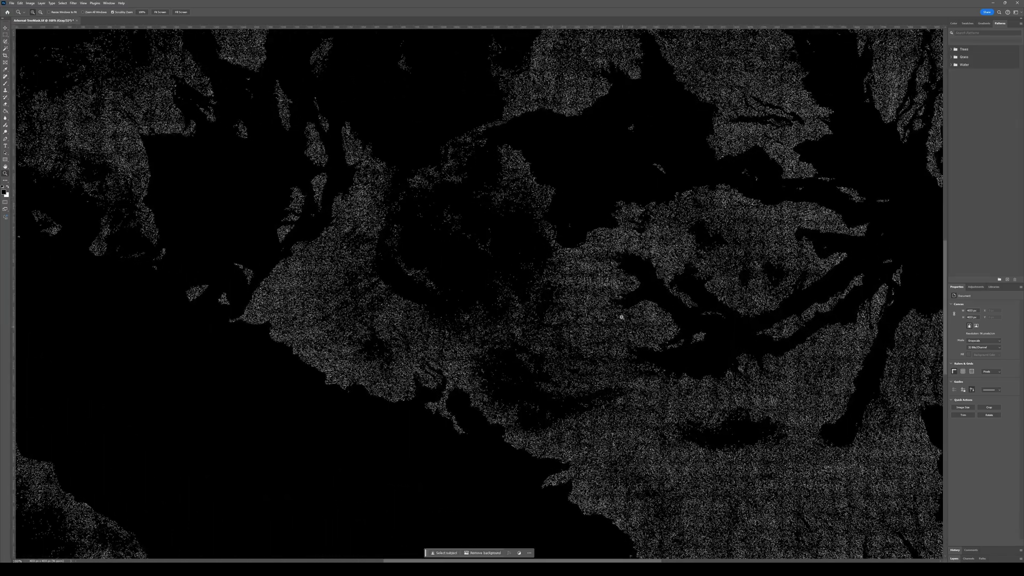
pyautogui.click(608, 313)
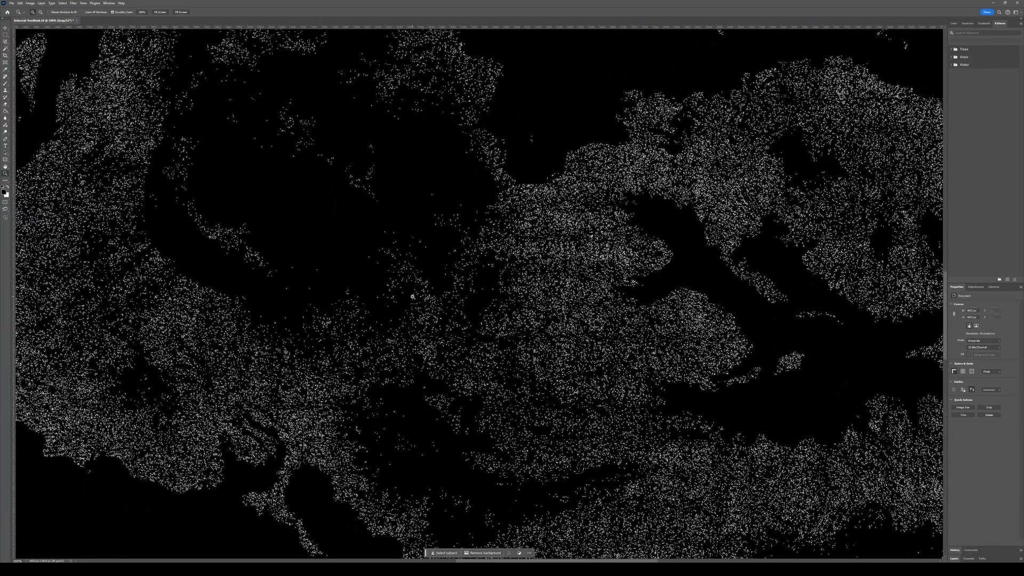
pyautogui.keyDown('alt'); pyautogui.click(304, 307); pyautogui.keyUp('alt')
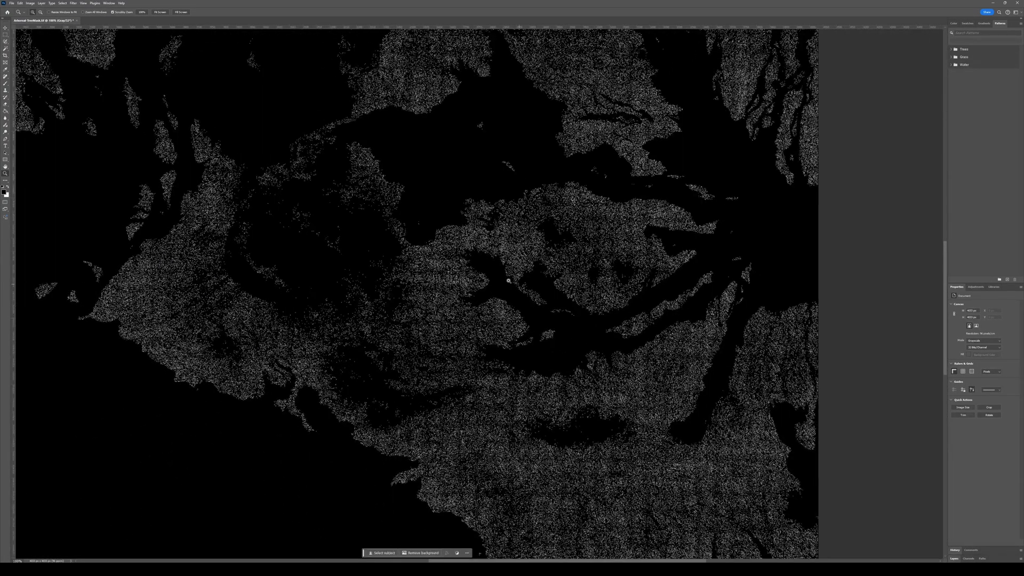
# - Scrubby-zoom into the mask to see individual white tree dots at up to 500%
pyautogui.moveTo(508, 280); pyautogui.dragTo(468, 273)
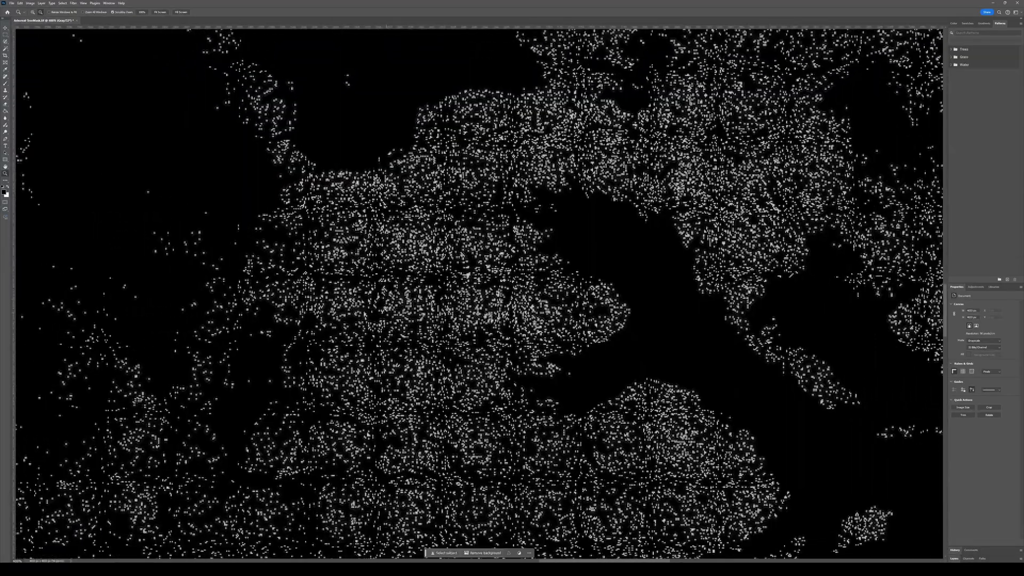
pyautogui.moveTo(383, 310); pyautogui.dragTo(440, 299)
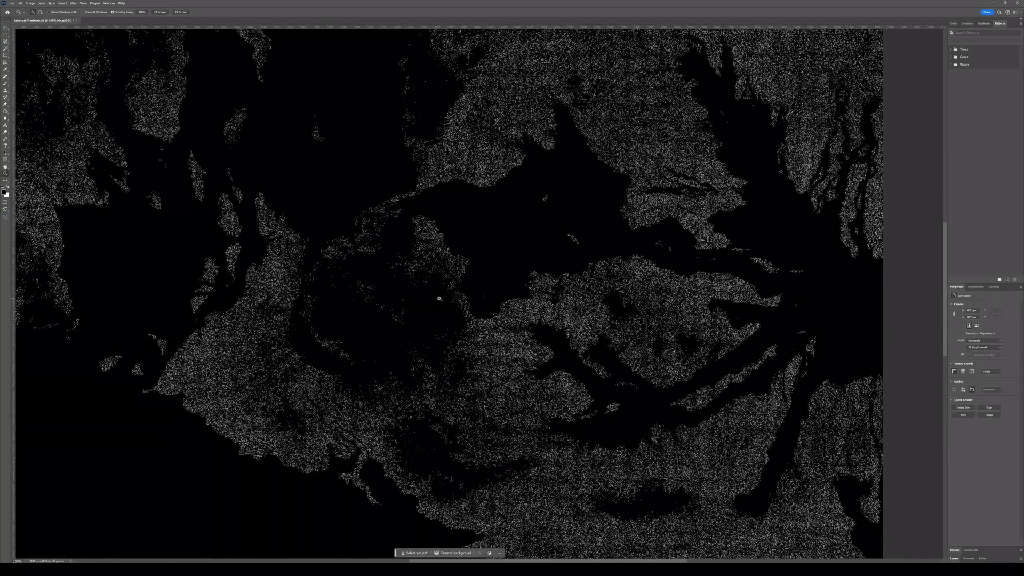
pyautogui.click(439, 298)
pyautogui.click(467, 312)
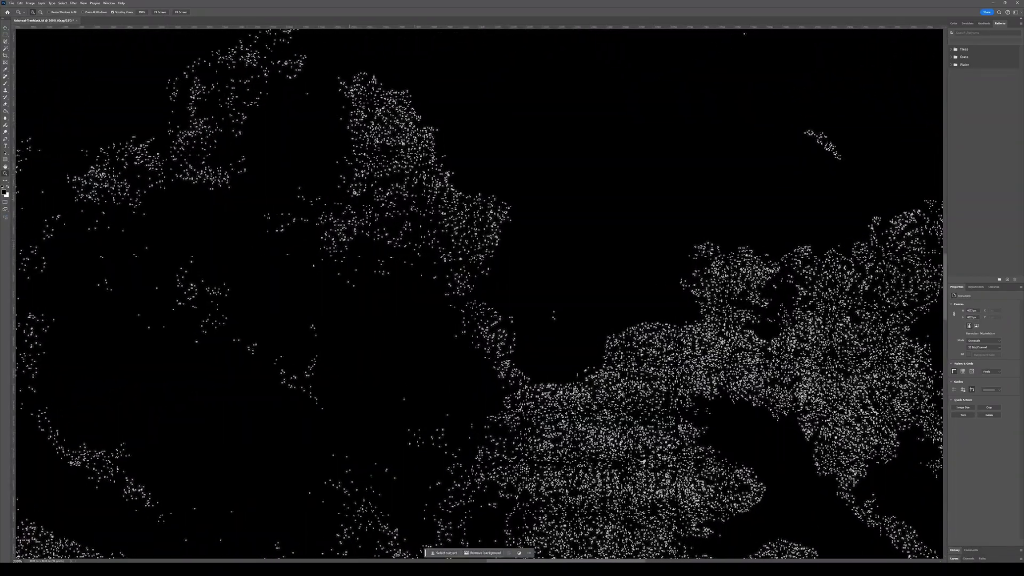
pyautogui.click(381, 111)
pyautogui.click(461, 175)
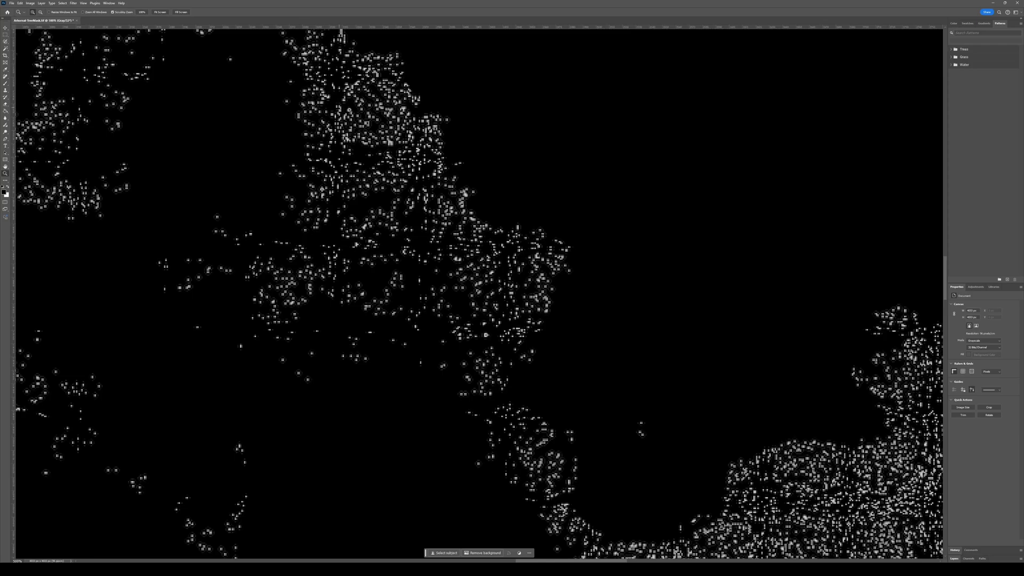
pyautogui.keyDown('alt'); pyautogui.click(461, 174); pyautogui.keyUp('alt')
pyautogui.keyDown('alt'); pyautogui.scroll(-4, 420, 352); pyautogui.keyUp('alt')
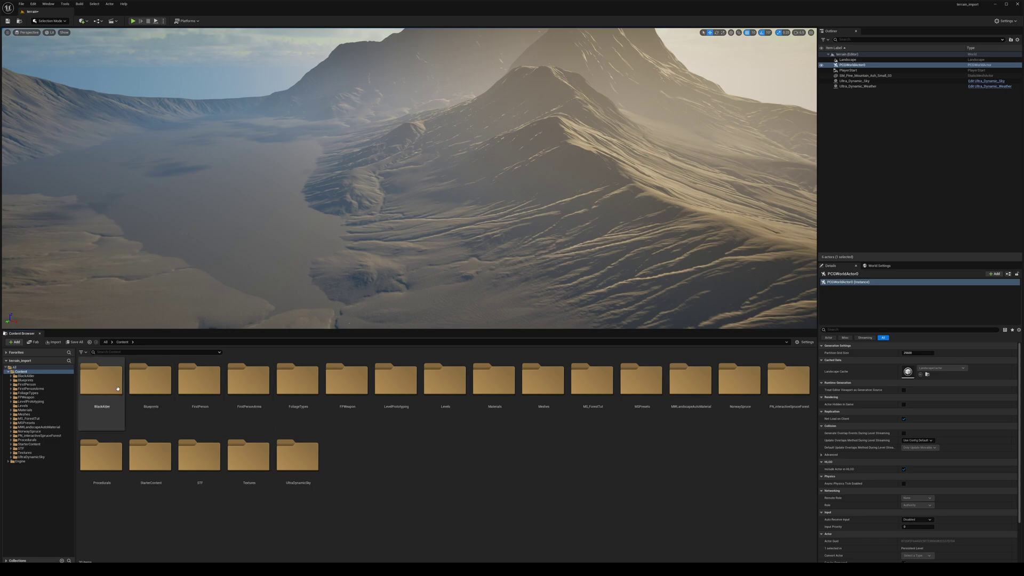
# - Import Arboreal-TreeMask.tif into the Content folder as a texture
pyautogui.click(54, 345)
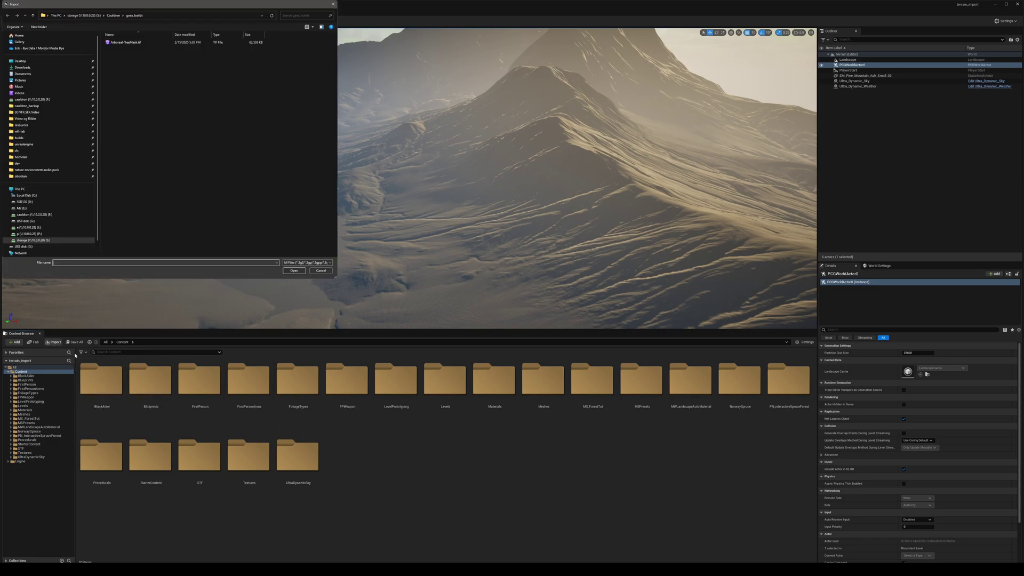
pyautogui.moveTo(186, 6); pyautogui.dragTo(411, 167)
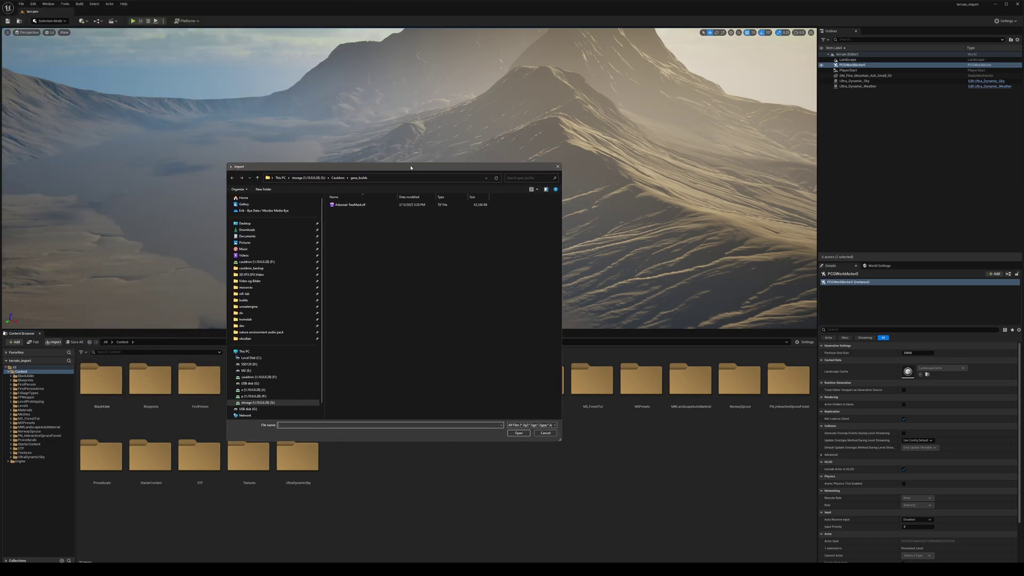
pyautogui.click(350, 204)
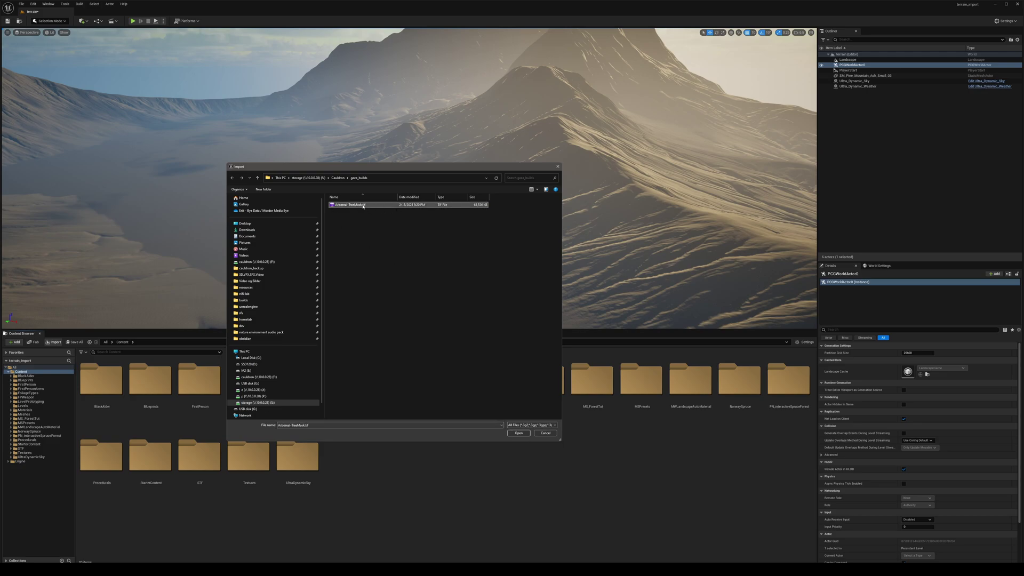
pyautogui.doubleClick(354, 205)
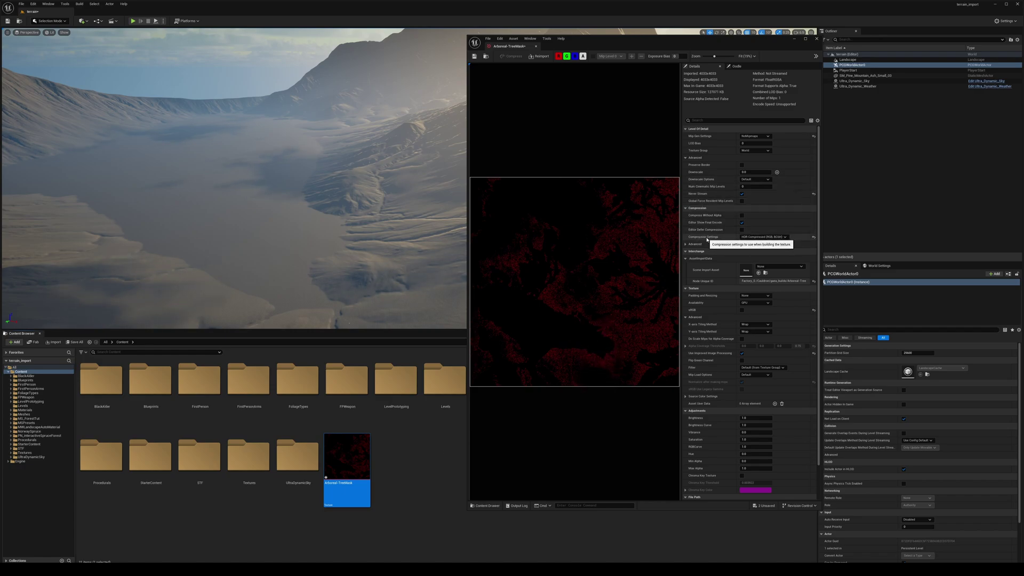
# - Set the tree mask texture's compression to Grayscale
pyautogui.click(758, 237)
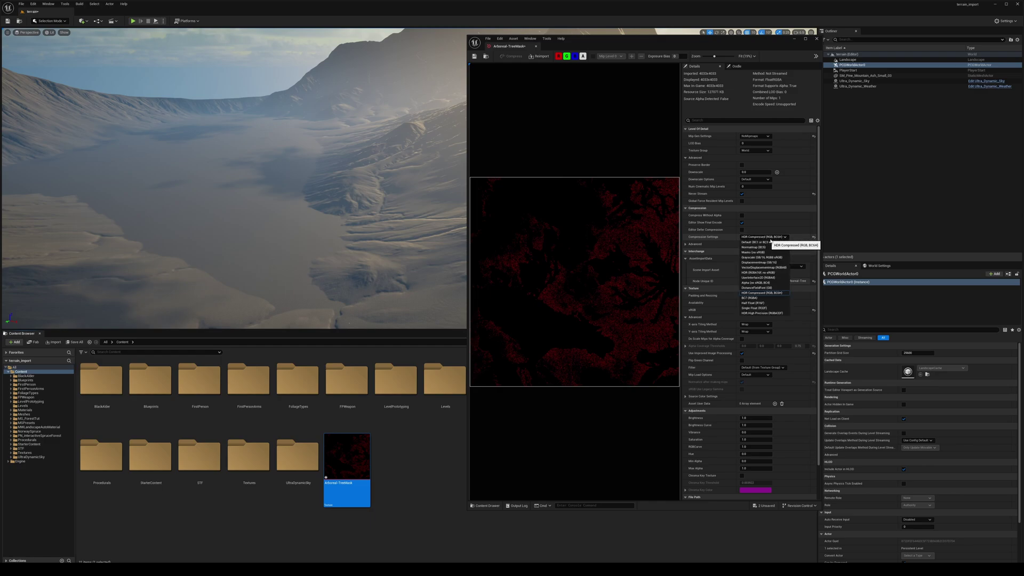
pyautogui.click(757, 258)
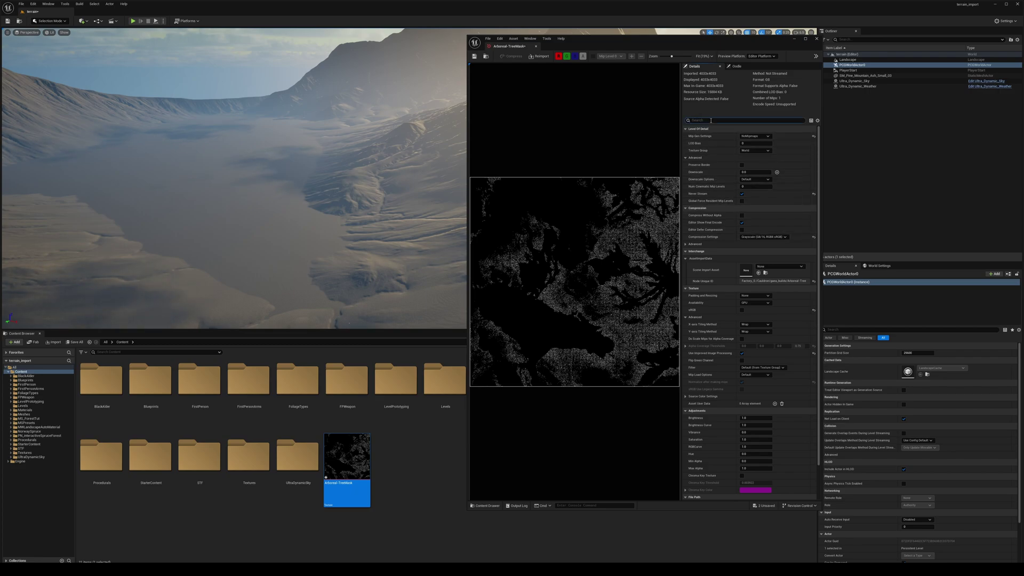
pyautogui.write('compression')
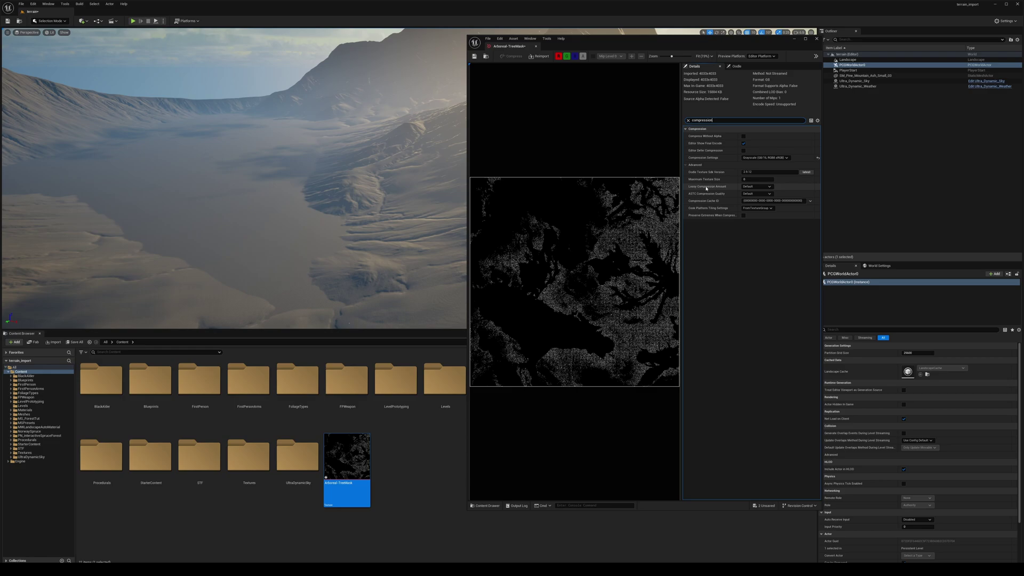
# - Save the tree mask texture, close its editor, and clear the Content Browser selection
pyautogui.click(488, 38)
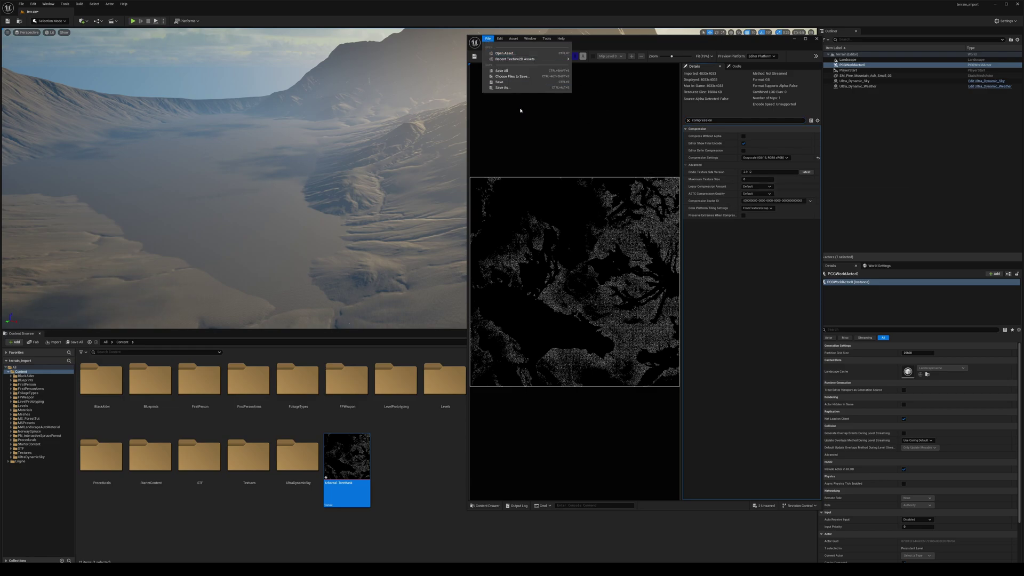
pyautogui.click(506, 81)
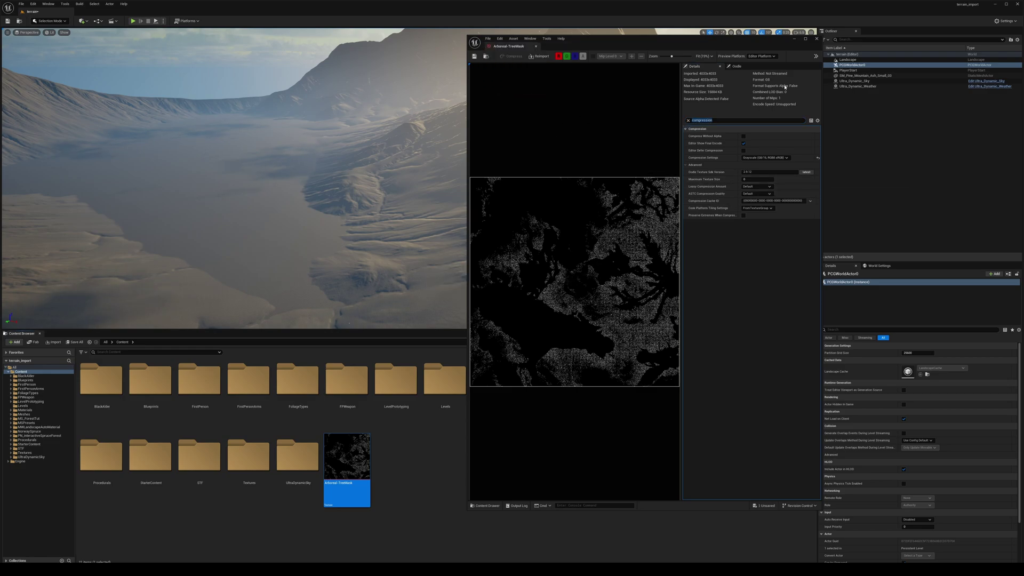
pyautogui.click(816, 39)
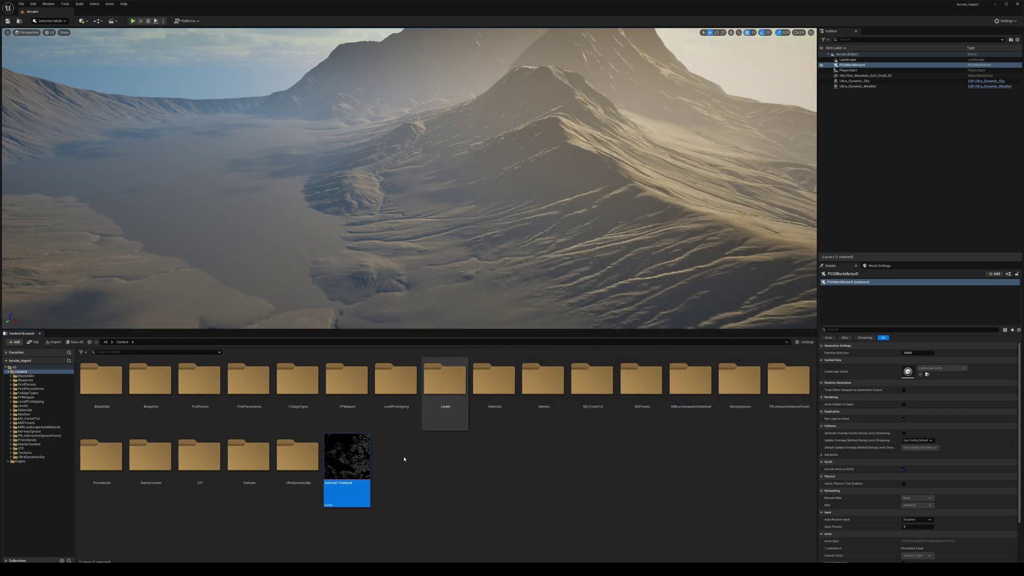
pyautogui.click(488, 455)
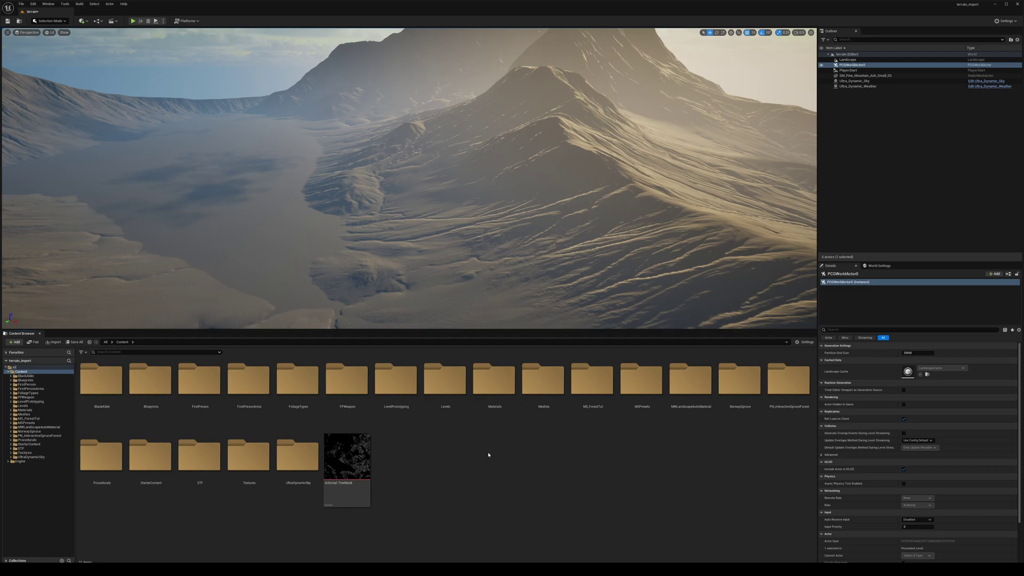
# - Disable the Biome Core plugin from a 'pcg' plugin search, keeping Biome Sample enabled
pyautogui.click(33, 4)
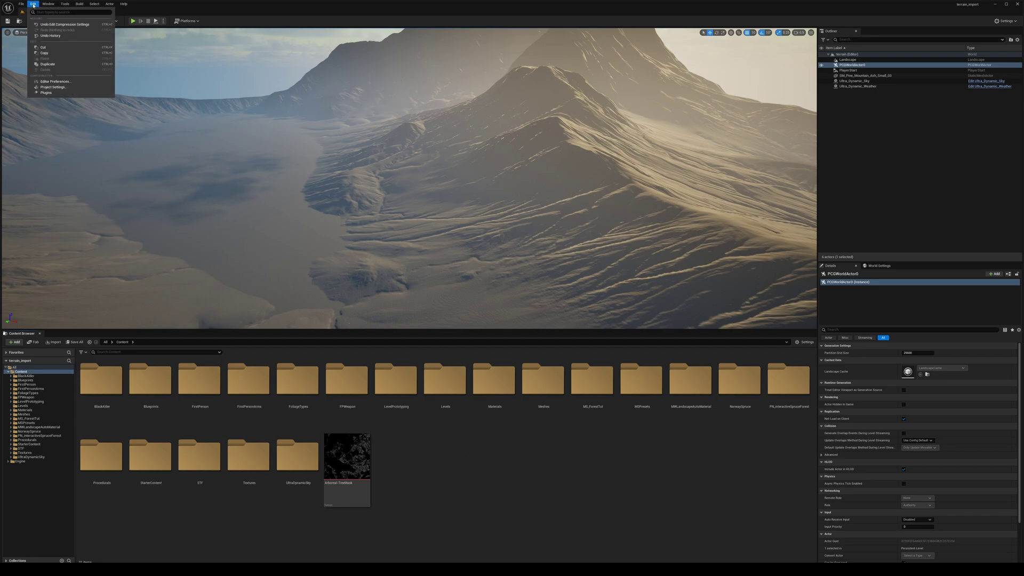
pyautogui.click(46, 93)
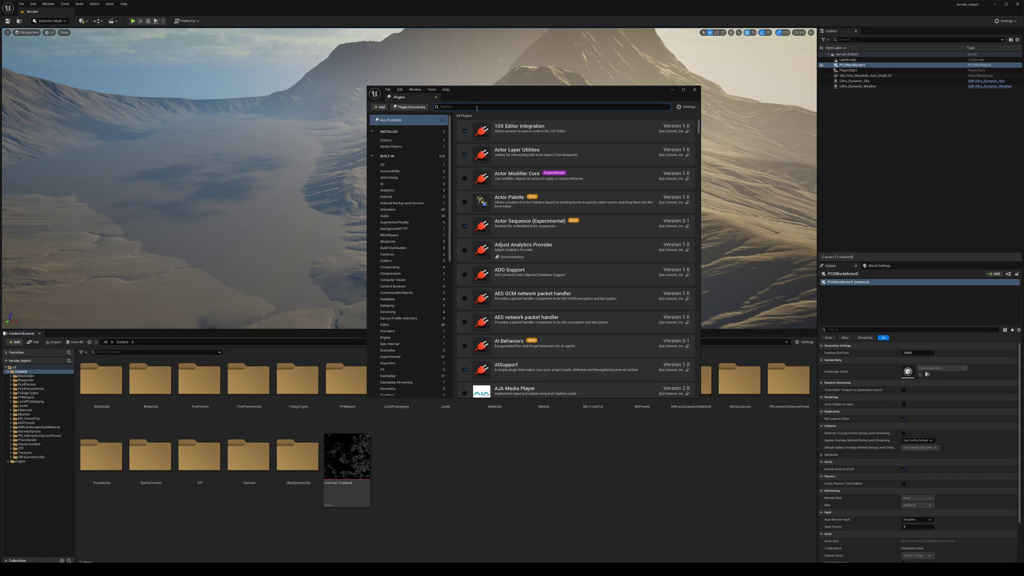
pyautogui.write('pcg')
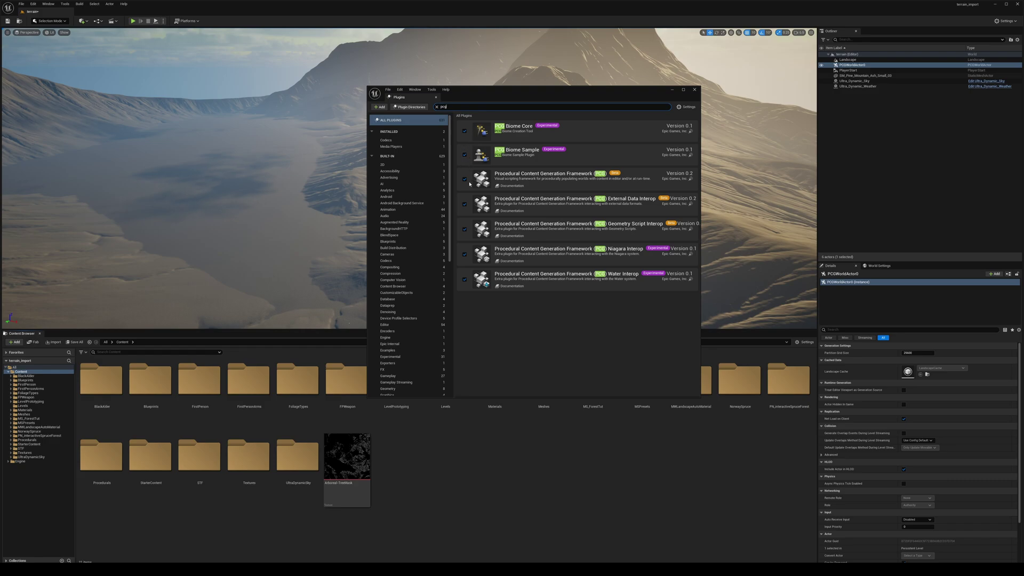
pyautogui.click(464, 130)
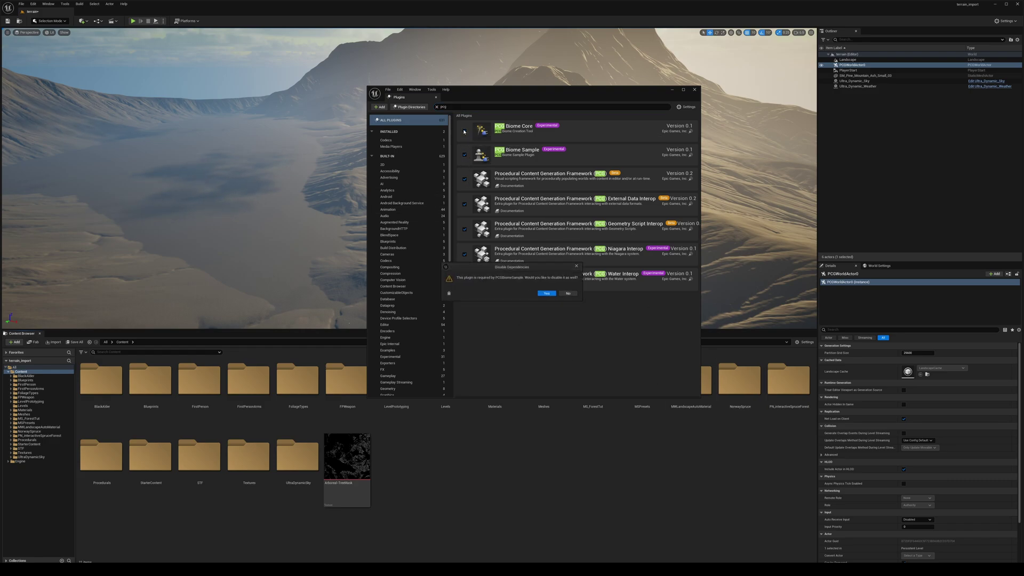
pyautogui.click(568, 293)
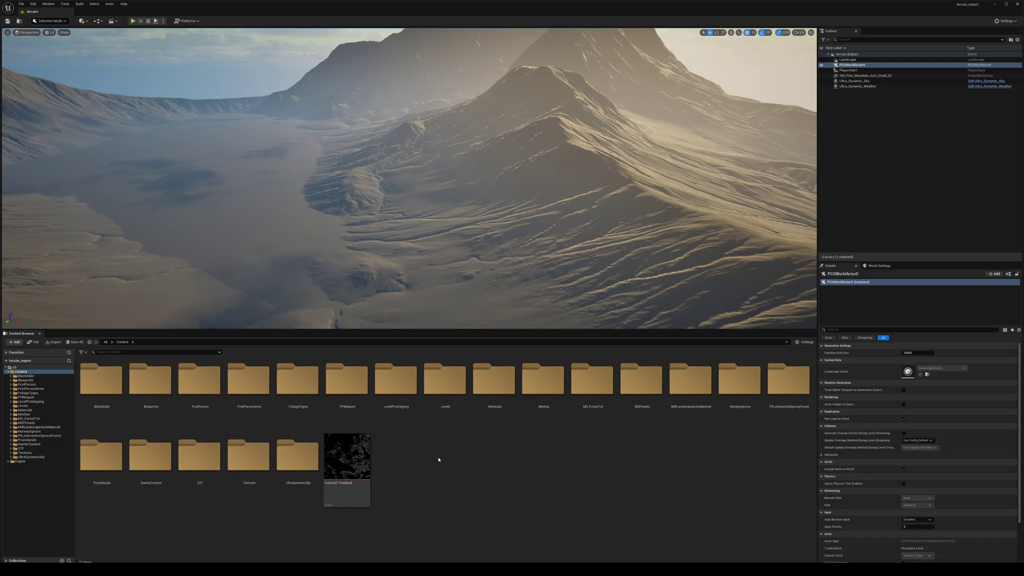
# - Open Fab and view the temperate Vegetation: Spruce Forest product page
pyautogui.click(48, 4)
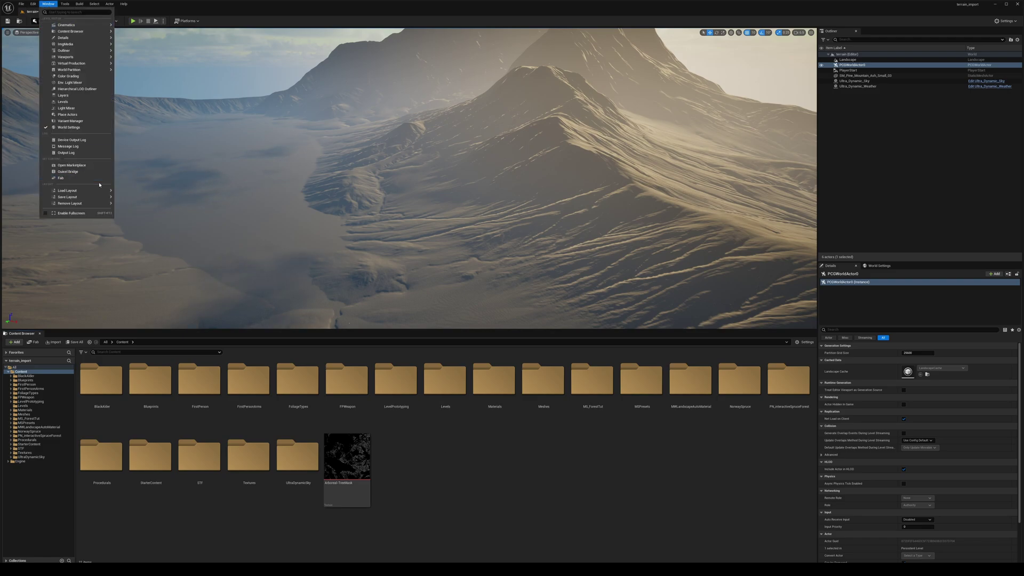
pyautogui.click(80, 178)
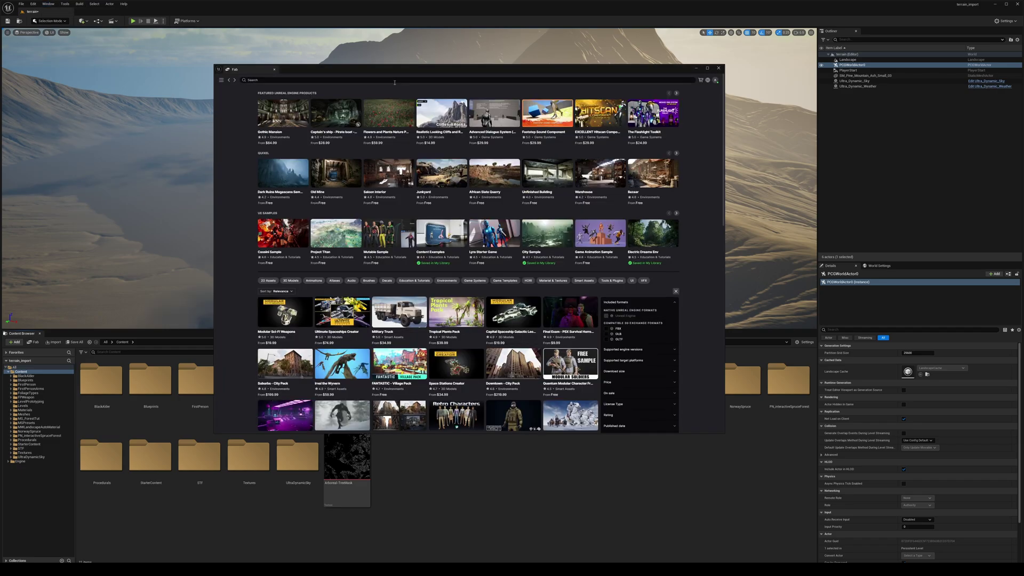
pyautogui.click(394, 81)
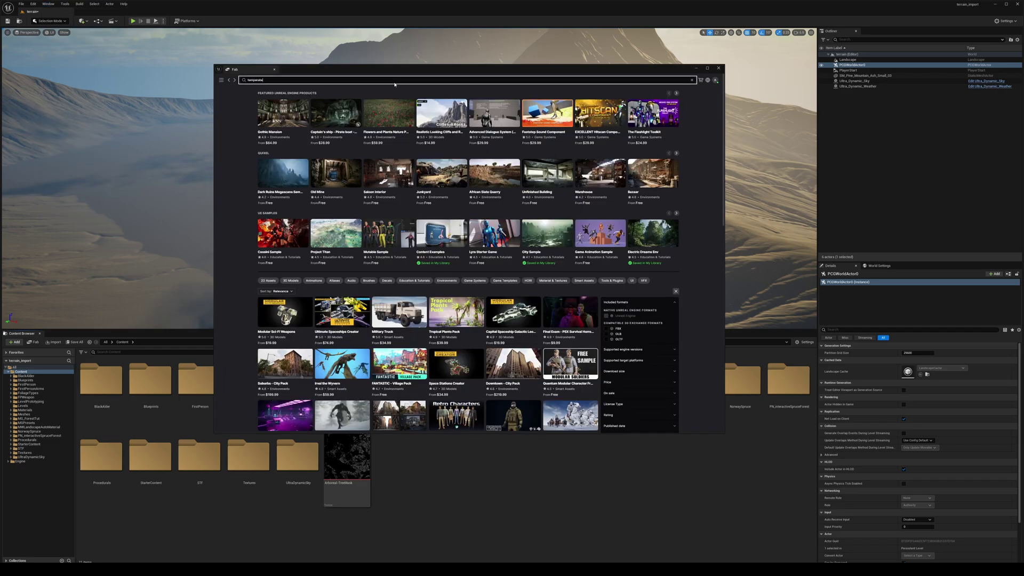
pyautogui.press('Return')
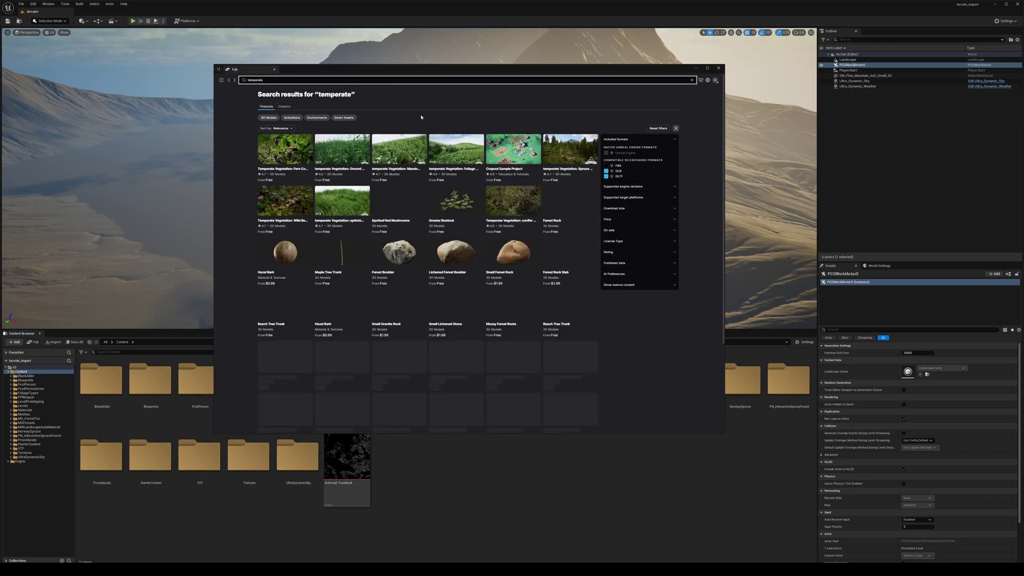
pyautogui.click(568, 159)
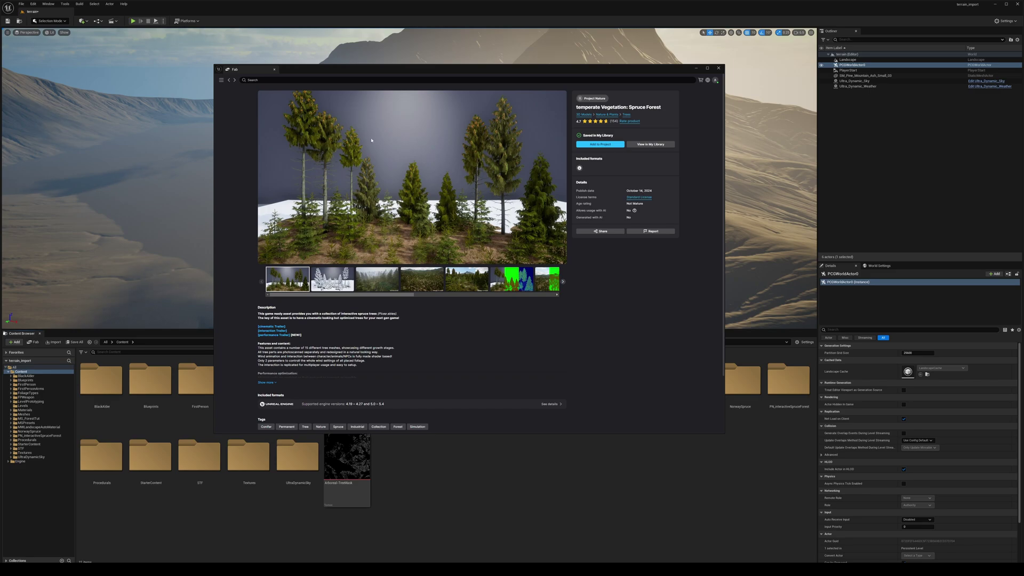
# - Search Fab for 'quixel'
pyautogui.click(295, 79)
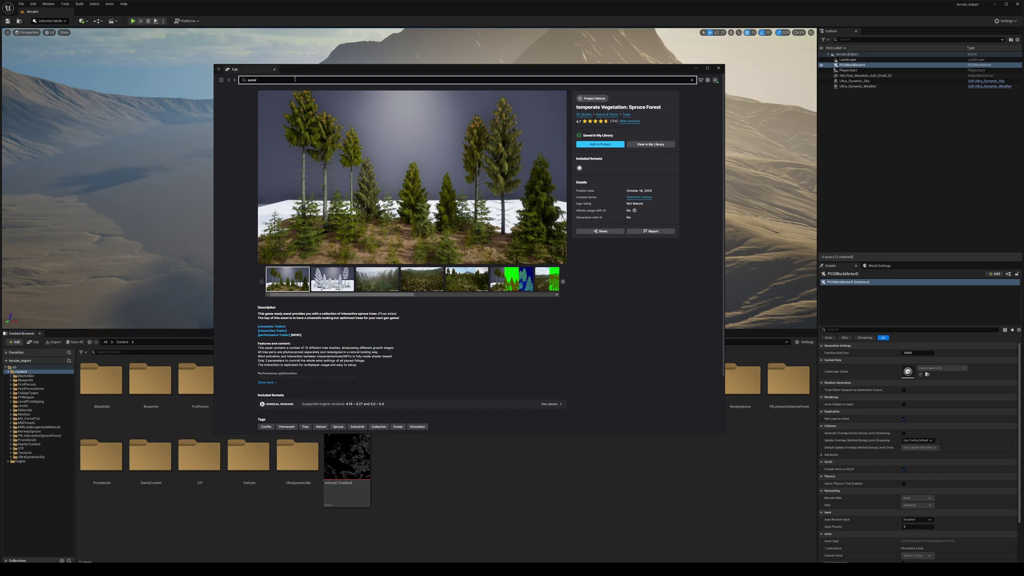
pyautogui.write('quixel')
pyautogui.press('Return')
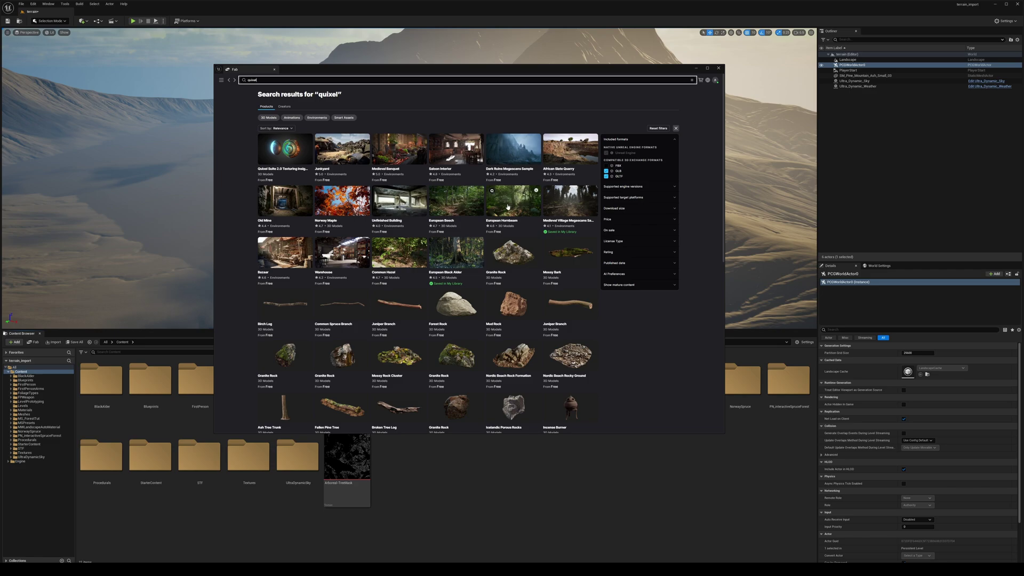
# - Search Fab for 'temperate' and add the Vegetation: Spruce Forest pack to the project
pyautogui.click(612, 102)
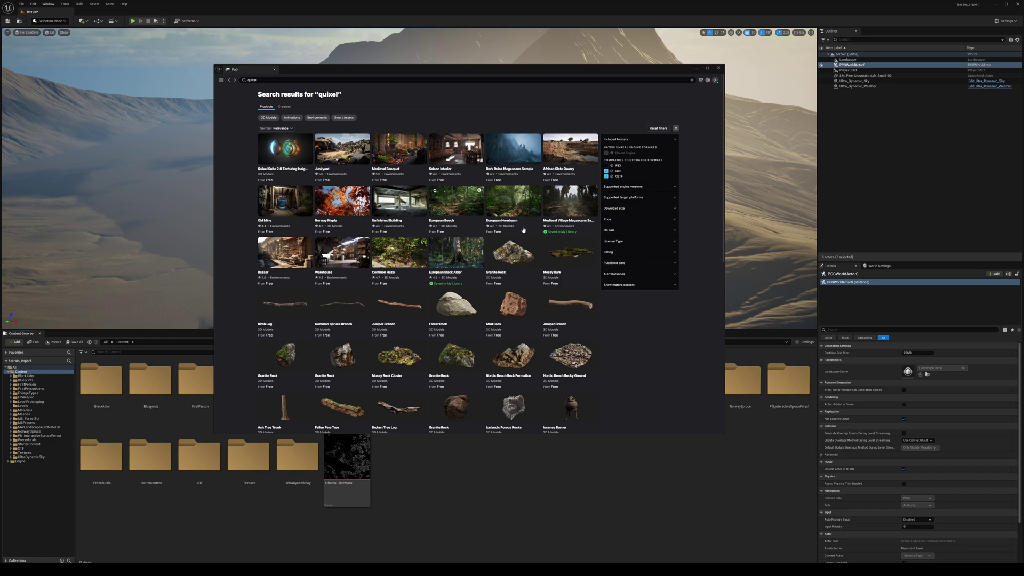
pyautogui.click(280, 79)
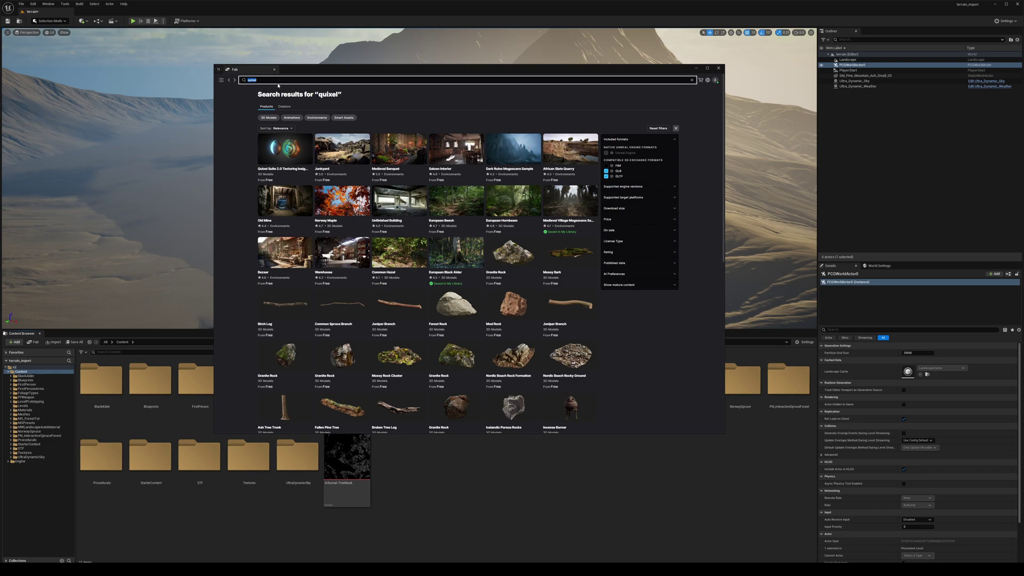
pyautogui.write('temperate')
pyautogui.press('Return')
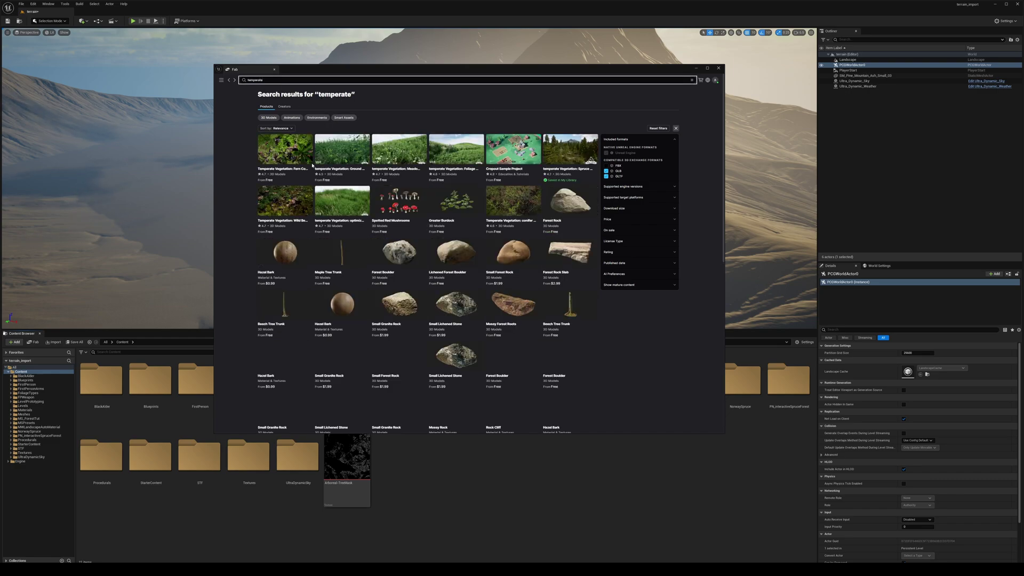
pyautogui.click(596, 152)
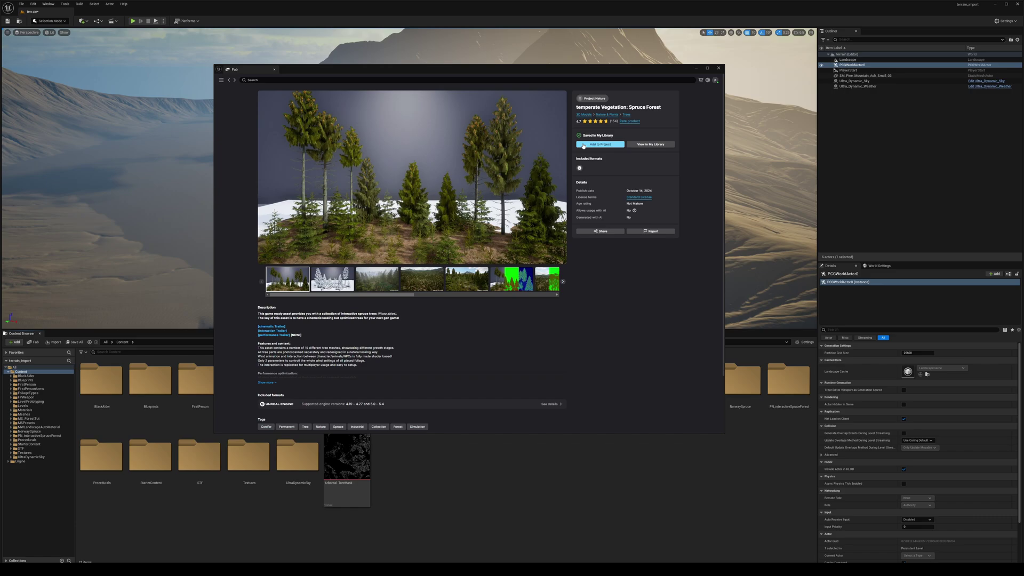
pyautogui.click(433, 470)
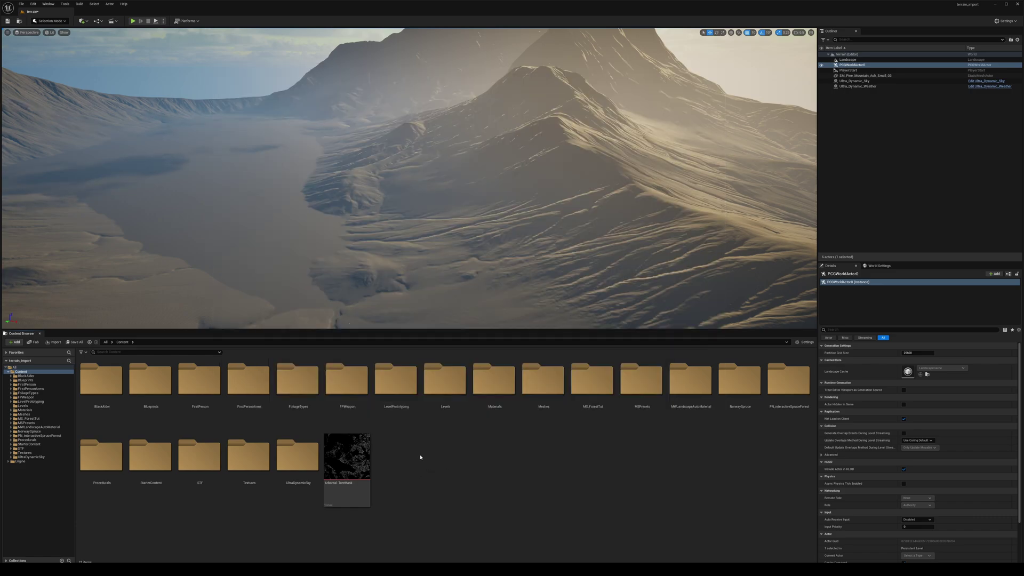
# - Create a PCG Graph named PCG_Trees and drop it onto the valley floor
pyautogui.rightClick(416, 450)
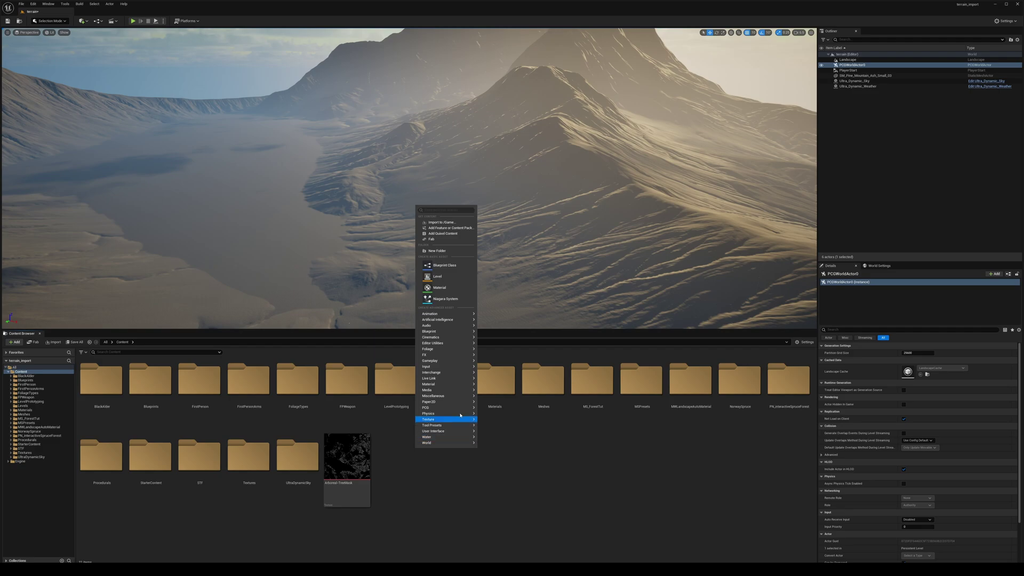
pyautogui.moveTo(436, 408)
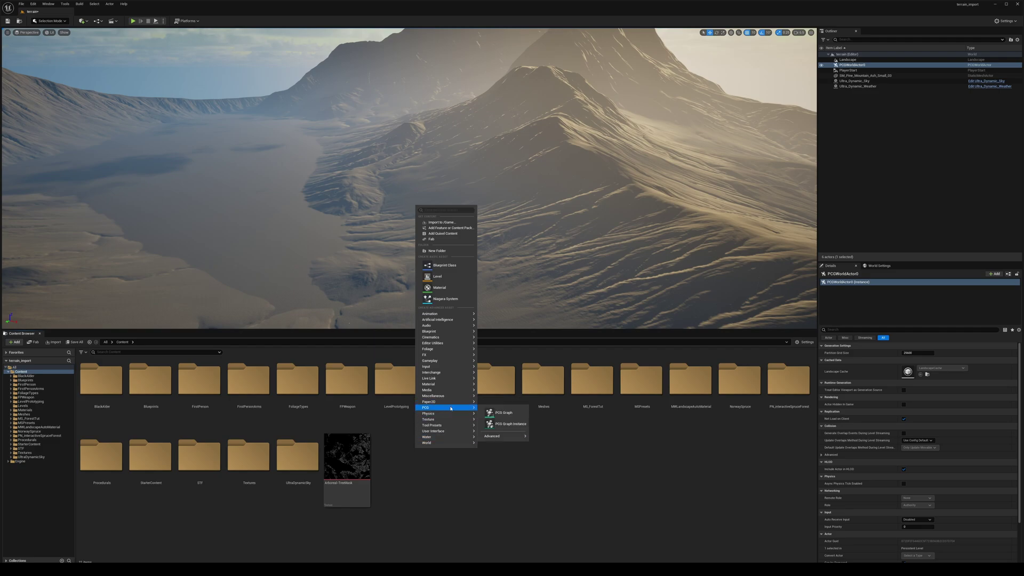
pyautogui.click(504, 413)
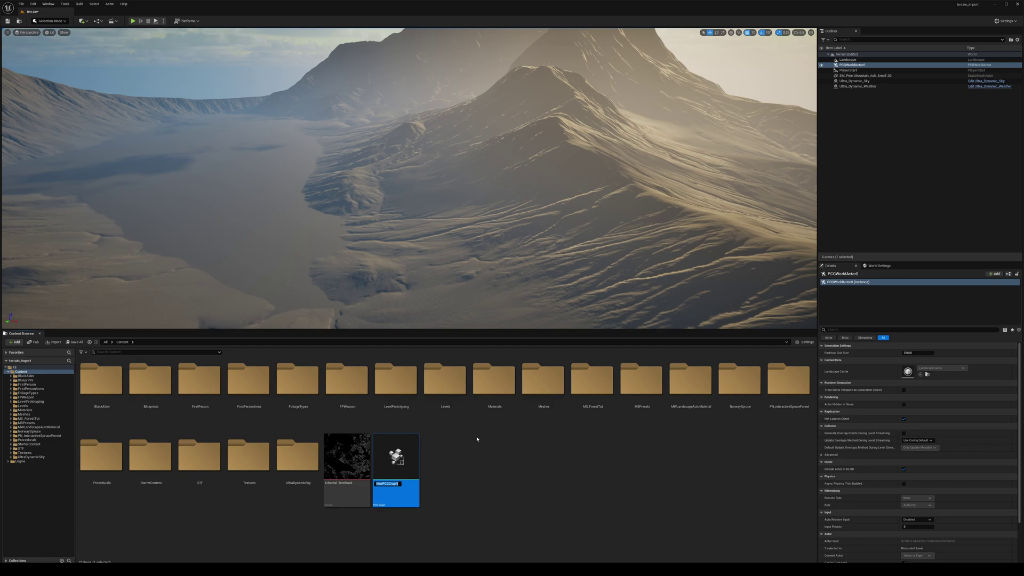
pyautogui.write('PCG_Trees')
pyautogui.press('Return')
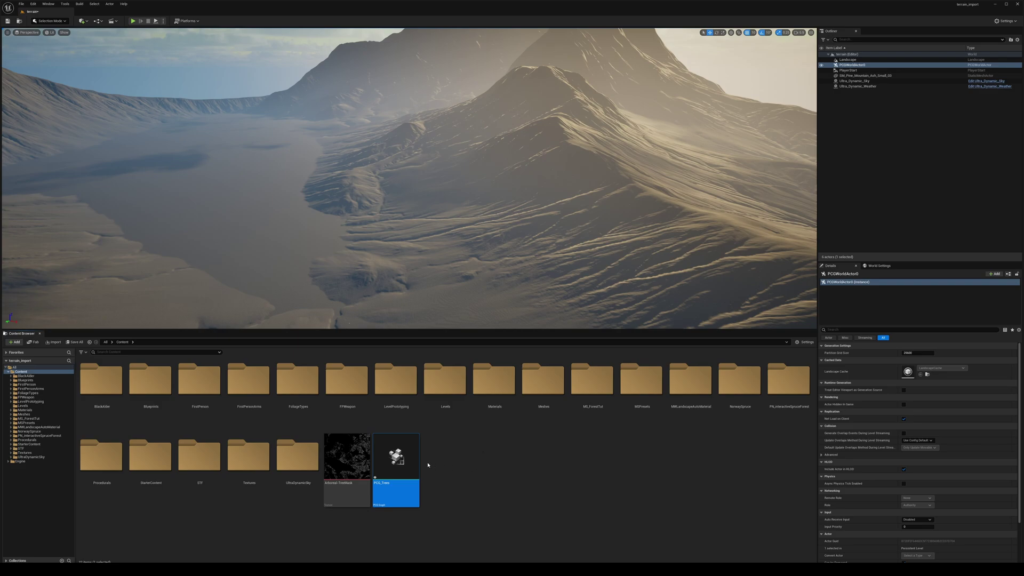
pyautogui.moveTo(408, 463); pyautogui.dragTo(467, 321)
pyautogui.moveTo(390, 261); pyautogui.dragTo(390, 259)
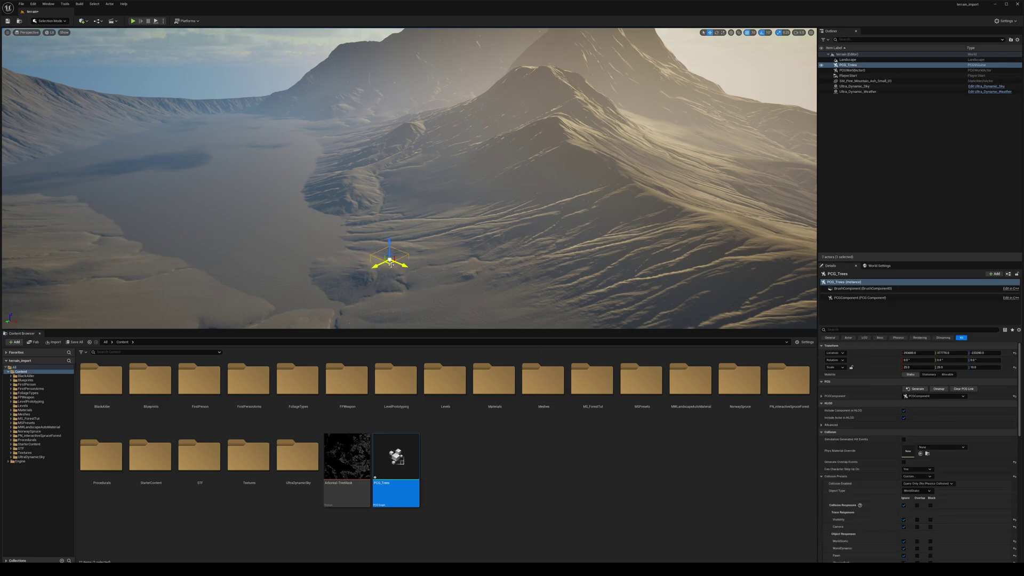